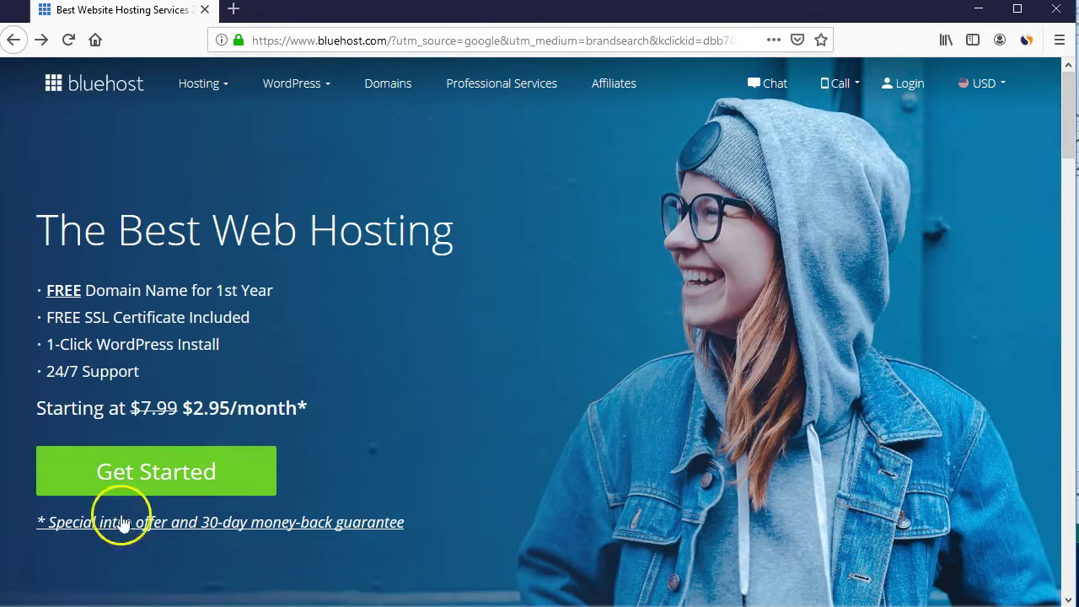
- Open the shared hosting plans from the Bluehost home page
{"action": "left_click", "coordinate": [145, 477]}
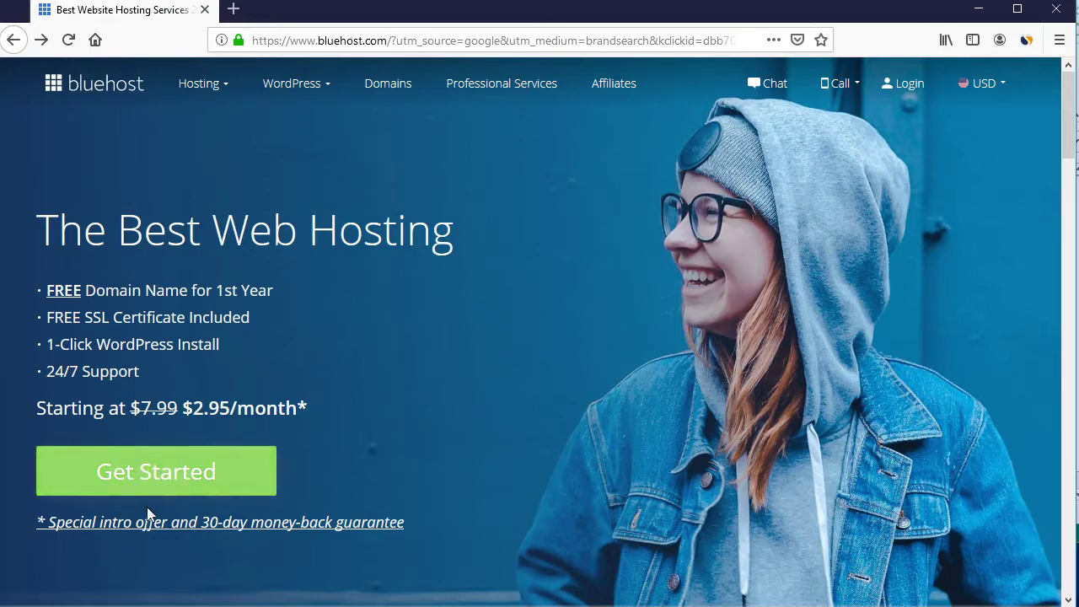
{"action": "left_click", "coordinate": [200, 475]}
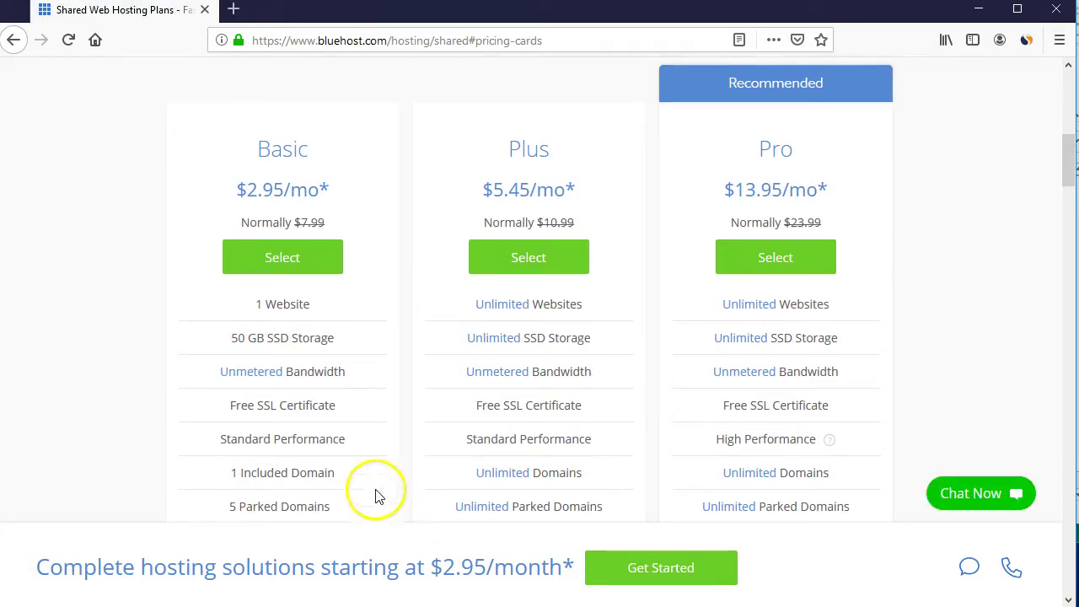
- Compare the monthly prices of the Basic, Plus and Pro shared hosting plans
{"action": "left_click_drag", "start_coordinate": [246, 190], "coordinate": [291, 193]}
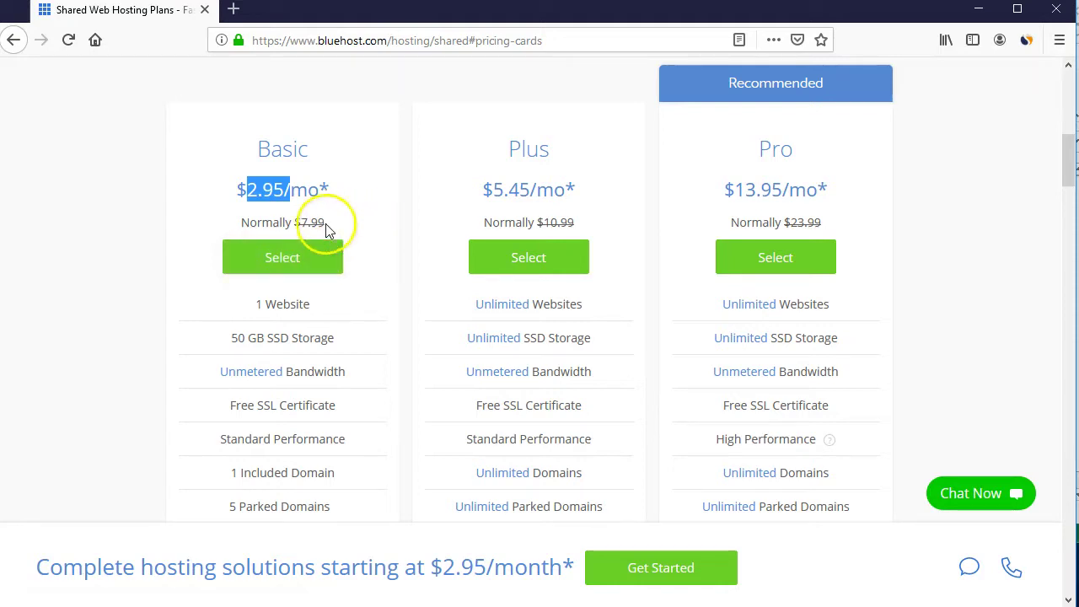
{"action": "left_click", "coordinate": [251, 181]}
{"action": "left_click_drag", "start_coordinate": [257, 185], "coordinate": [309, 189]}
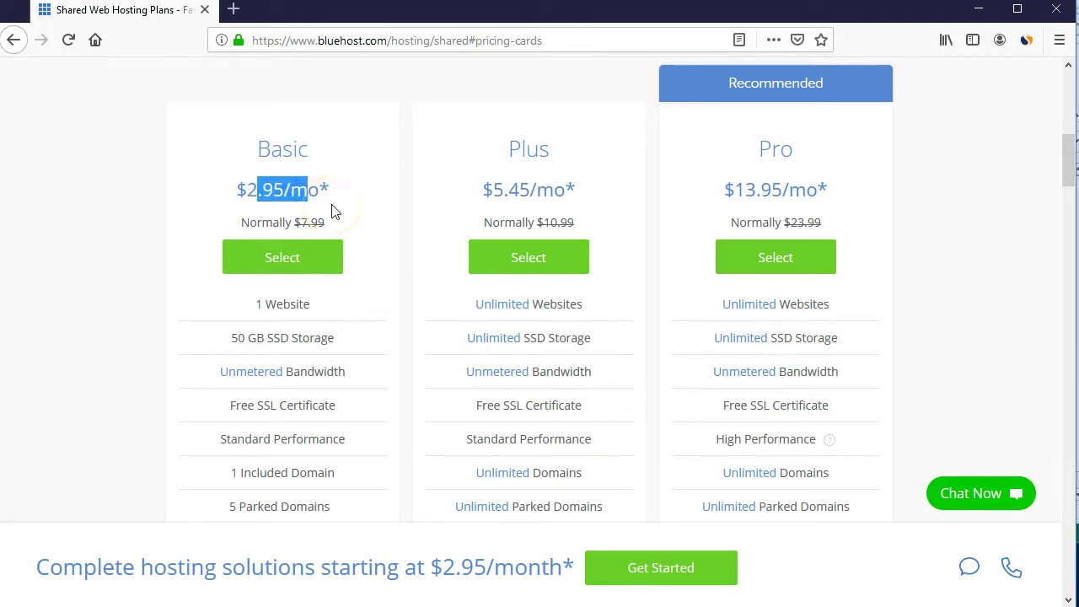
{"action": "left_click", "coordinate": [336, 257]}
{"action": "left_click", "coordinate": [616, 182]}
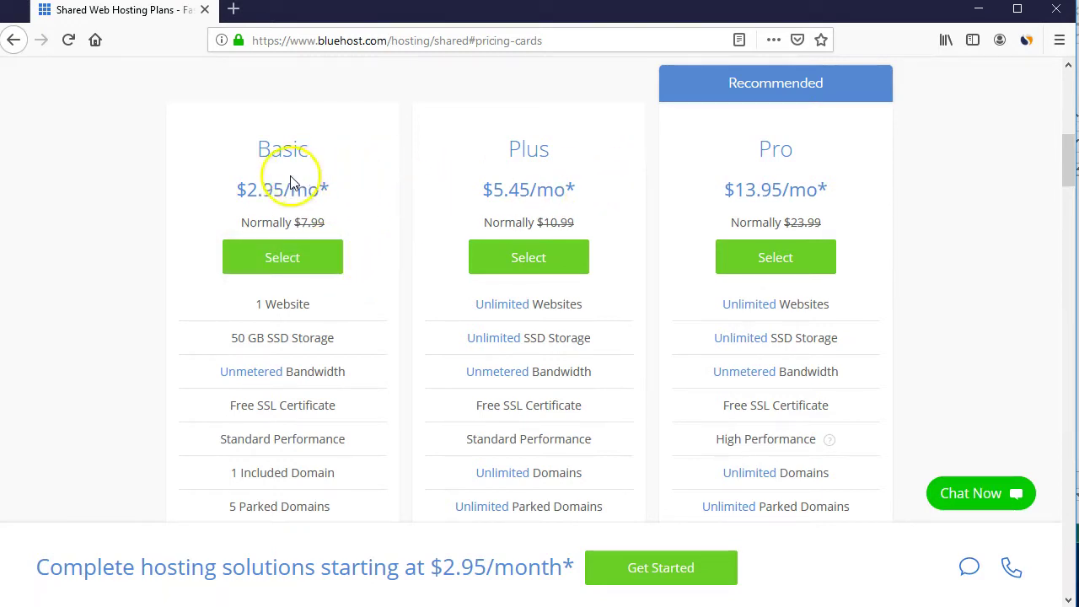
{"action": "left_click_drag", "start_coordinate": [253, 149], "coordinate": [554, 158]}
{"action": "left_click", "coordinate": [554, 157]}
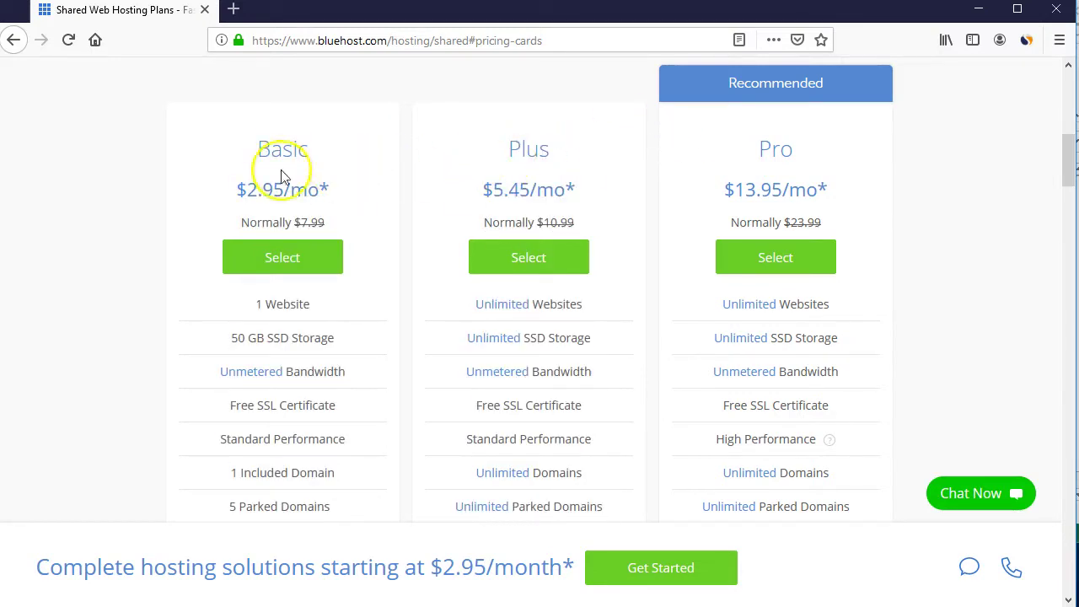
{"action": "left_click_drag", "start_coordinate": [273, 155], "coordinate": [429, 144]}
{"action": "left_click_drag", "start_coordinate": [539, 150], "coordinate": [679, 153]}
{"action": "left_click", "coordinate": [749, 139]}
{"action": "scroll", "coordinate": [725, 190], "scroll_direction": "down", "scroll_amount": 3}
{"action": "scroll", "coordinate": [717, 202], "scroll_direction": "up", "scroll_amount": 3}
{"action": "scroll", "coordinate": [608, 239], "scroll_direction": "down", "scroll_amount": 1}
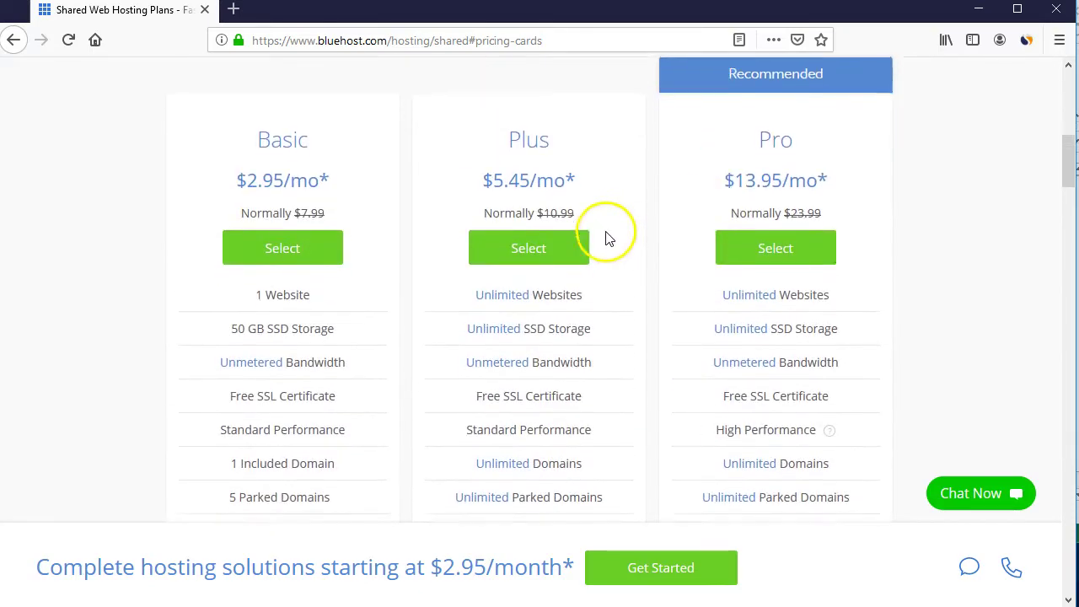
{"action": "scroll", "coordinate": [590, 228], "scroll_direction": "up", "scroll_amount": 1}
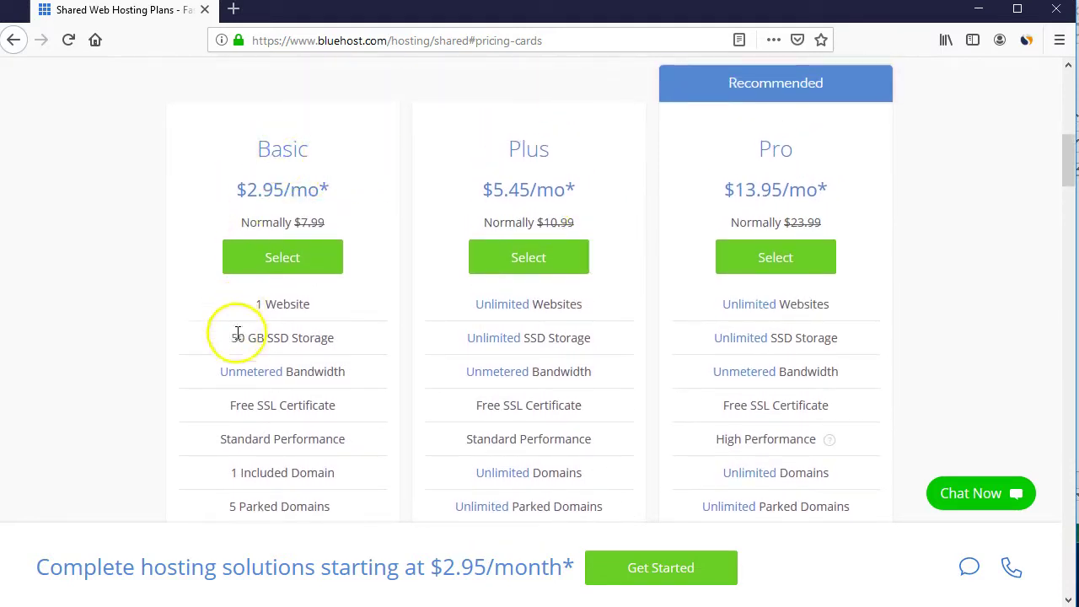
- Compare the website and domain allowances of the Basic and Plus plans, and examine the Plus plan's price
{"action": "left_click_drag", "start_coordinate": [257, 304], "coordinate": [293, 304]}
{"action": "left_click_drag", "start_coordinate": [231, 473], "coordinate": [318, 474]}
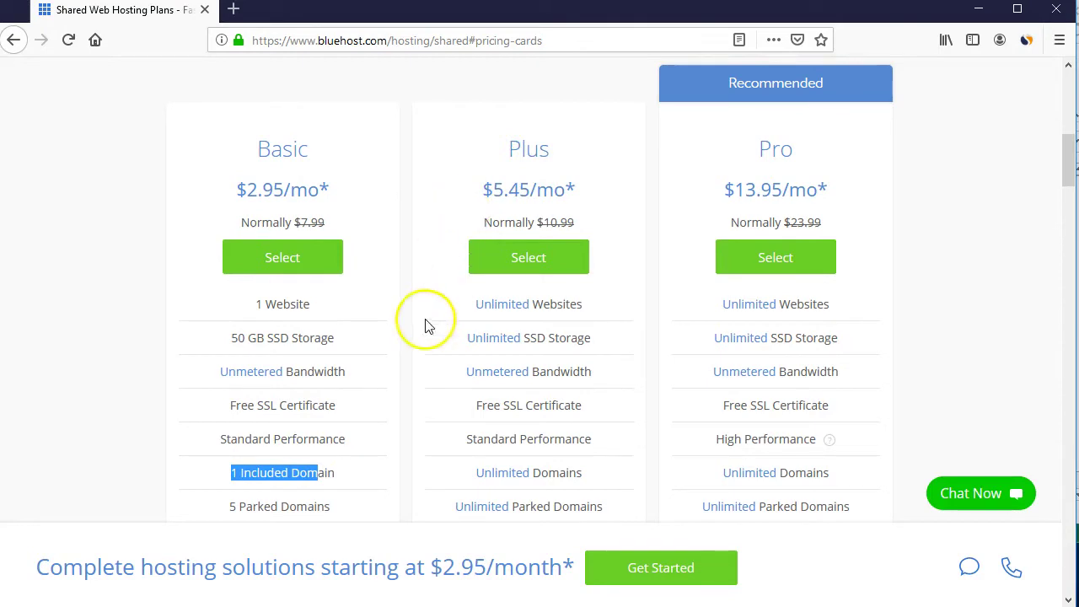
{"action": "left_click_drag", "start_coordinate": [475, 304], "coordinate": [583, 304]}
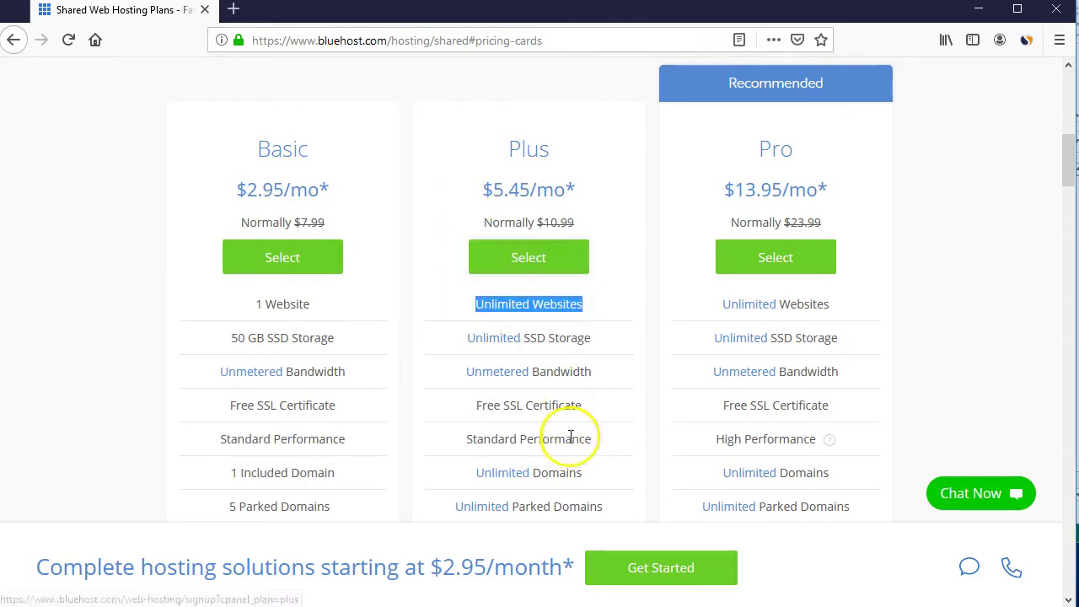
{"action": "scroll", "coordinate": [569, 441], "scroll_direction": "up", "scroll_amount": 1}
{"action": "scroll", "coordinate": [562, 445], "scroll_direction": "up", "scroll_amount": 2}
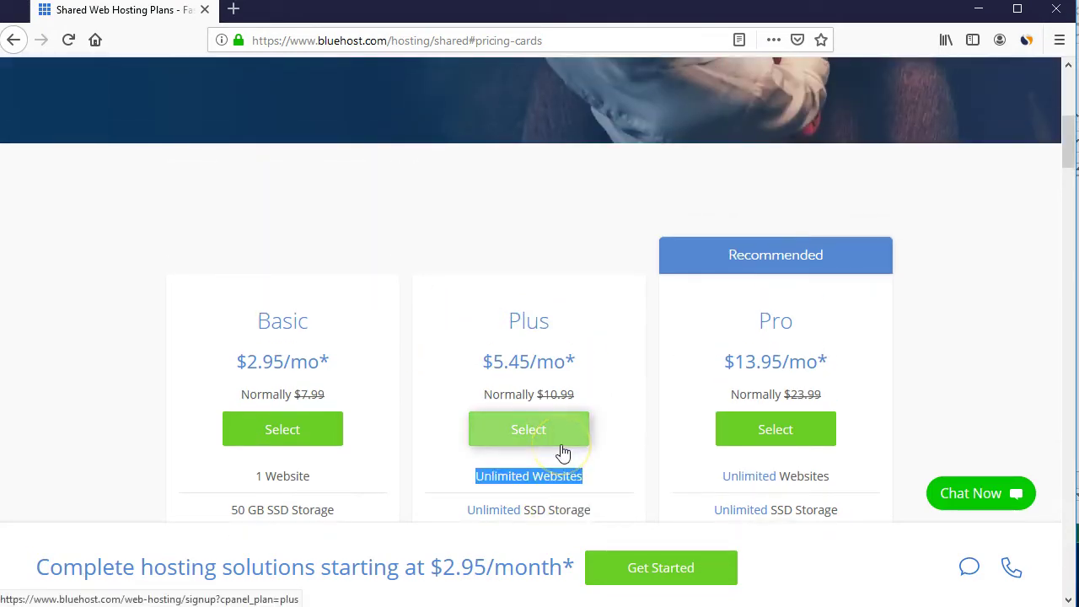
{"action": "scroll", "coordinate": [562, 452], "scroll_direction": "down", "scroll_amount": 5}
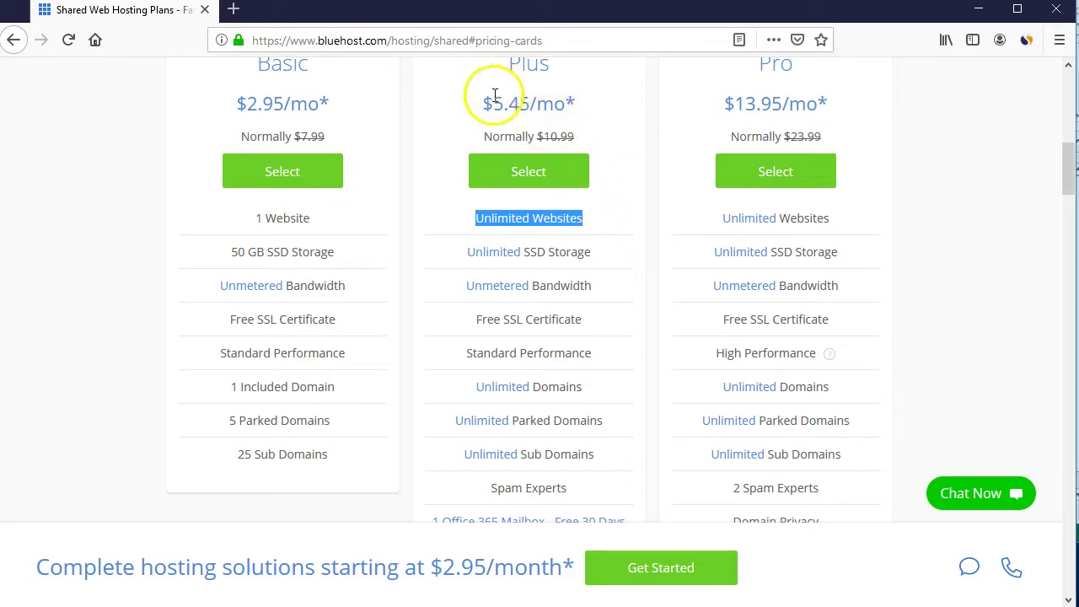
{"action": "left_click_drag", "start_coordinate": [493, 101], "coordinate": [563, 103]}
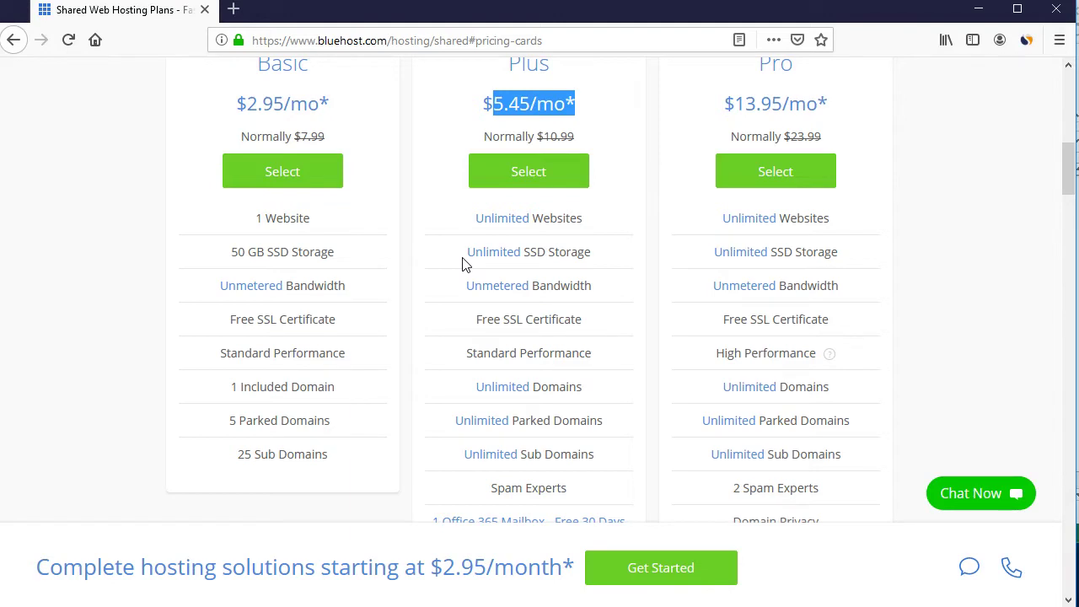
{"action": "scroll", "coordinate": [472, 257], "scroll_direction": "up", "scroll_amount": 1}
{"action": "left_click", "coordinate": [505, 190]}
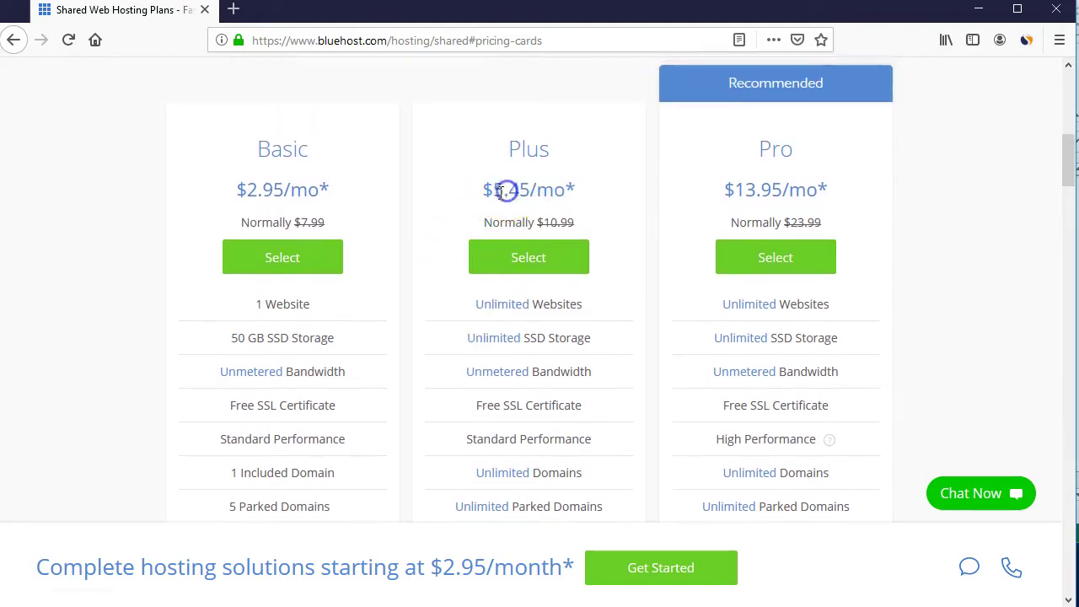
{"action": "left_click_drag", "start_coordinate": [509, 149], "coordinate": [521, 148]}
{"action": "left_click_drag", "start_coordinate": [456, 181], "coordinate": [573, 195]}
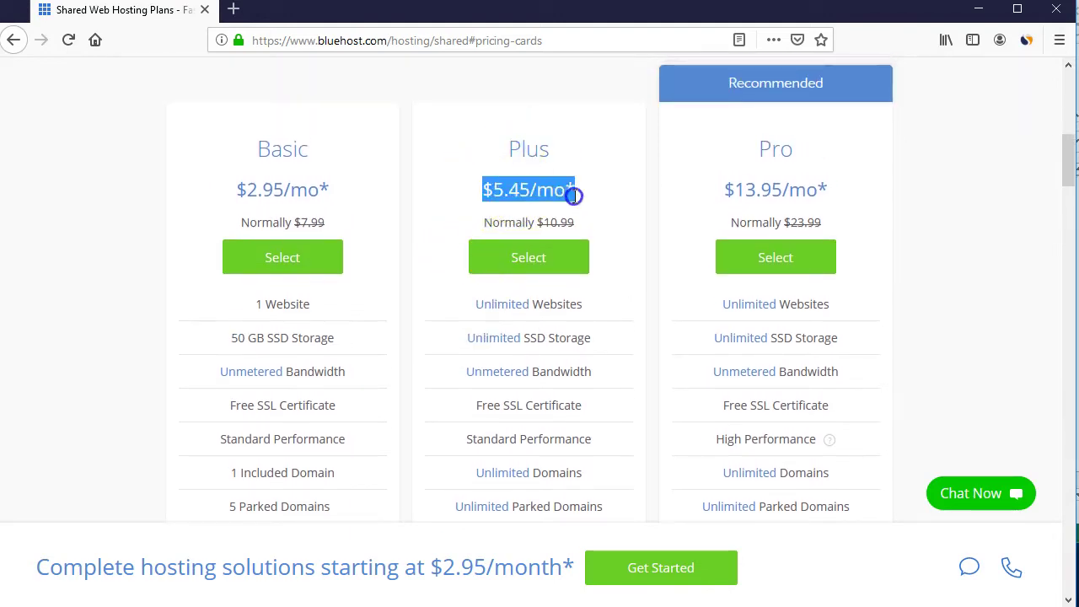
{"action": "left_click", "coordinate": [564, 411]}
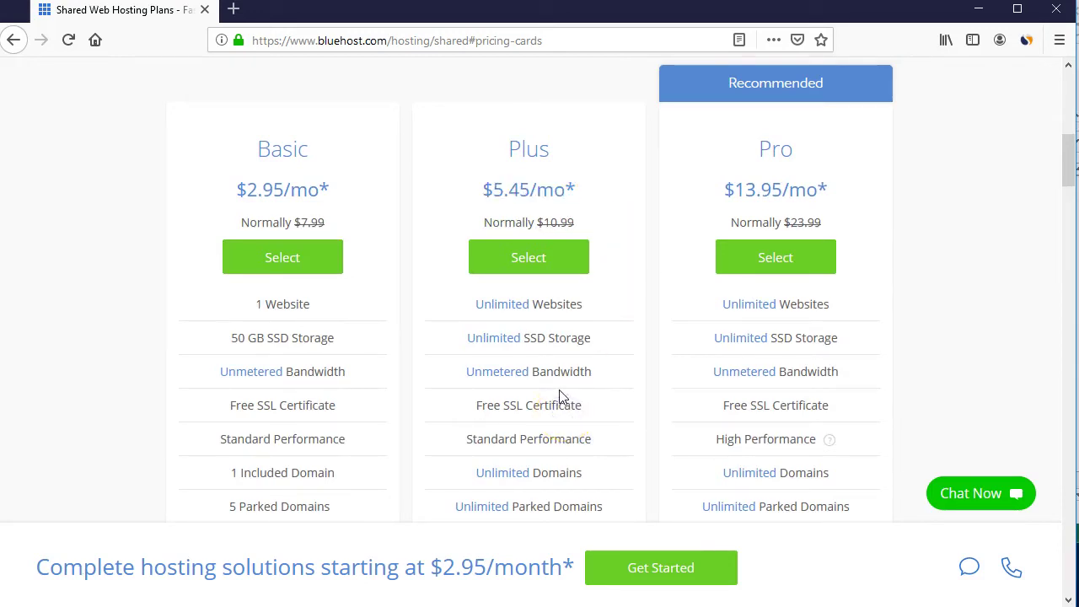
- Select the Basic hosting plan to start its signup
{"action": "left_click", "coordinate": [427, 409]}
{"action": "left_click_drag", "start_coordinate": [270, 149], "coordinate": [317, 176]}
{"action": "left_click", "coordinate": [274, 187]}
{"action": "left_click", "coordinate": [267, 258]}
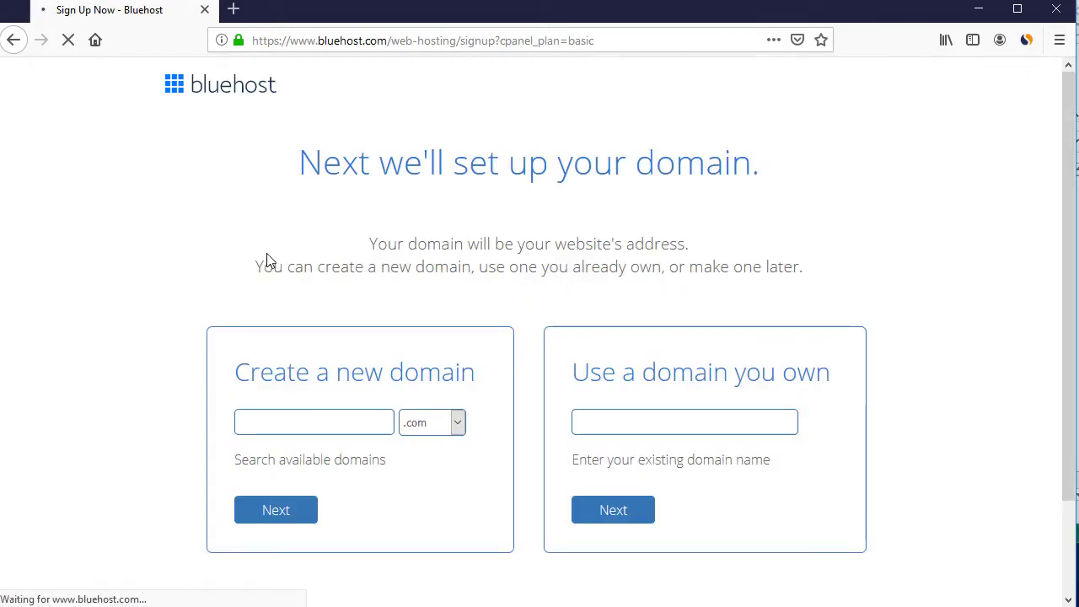
- Enter ketodiet with the .com extension as the new domain and submit it for an availability check
{"action": "left_click", "coordinate": [373, 412]}
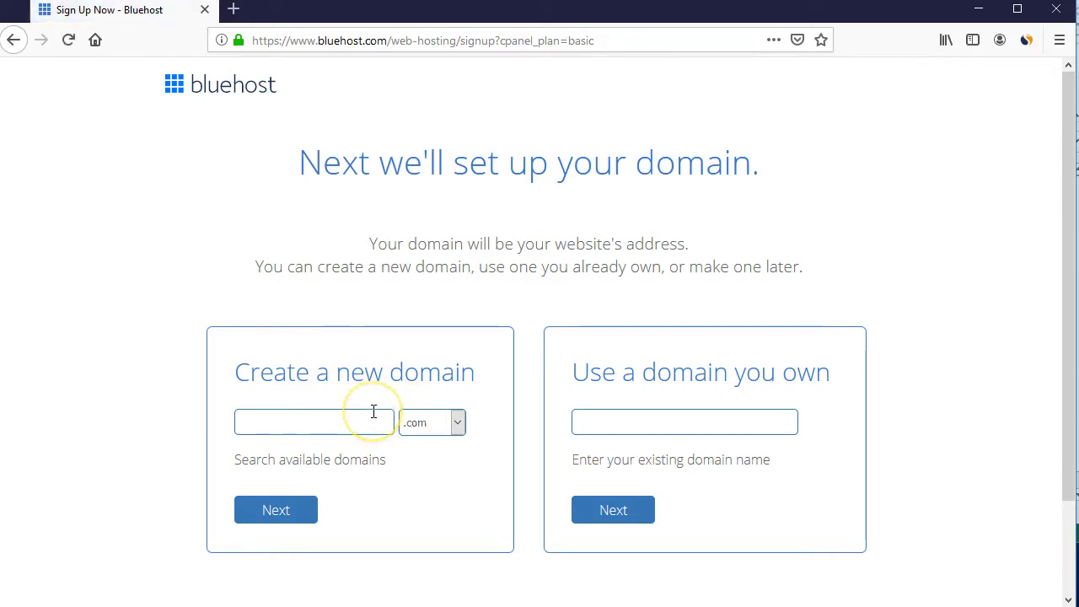
{"action": "left_click", "coordinate": [366, 422]}
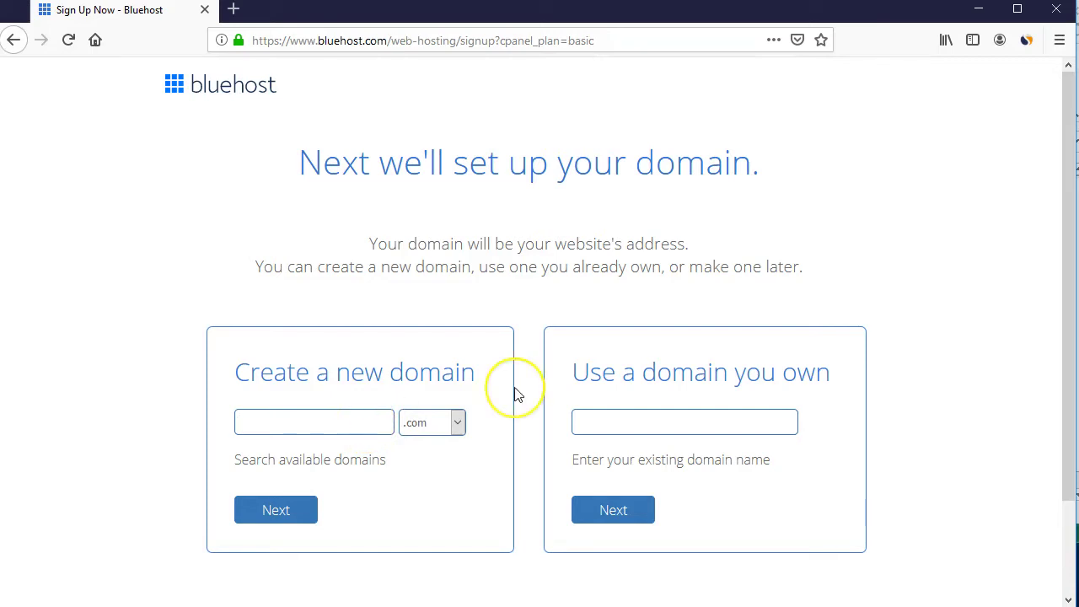
{"action": "type", "text": "k"}
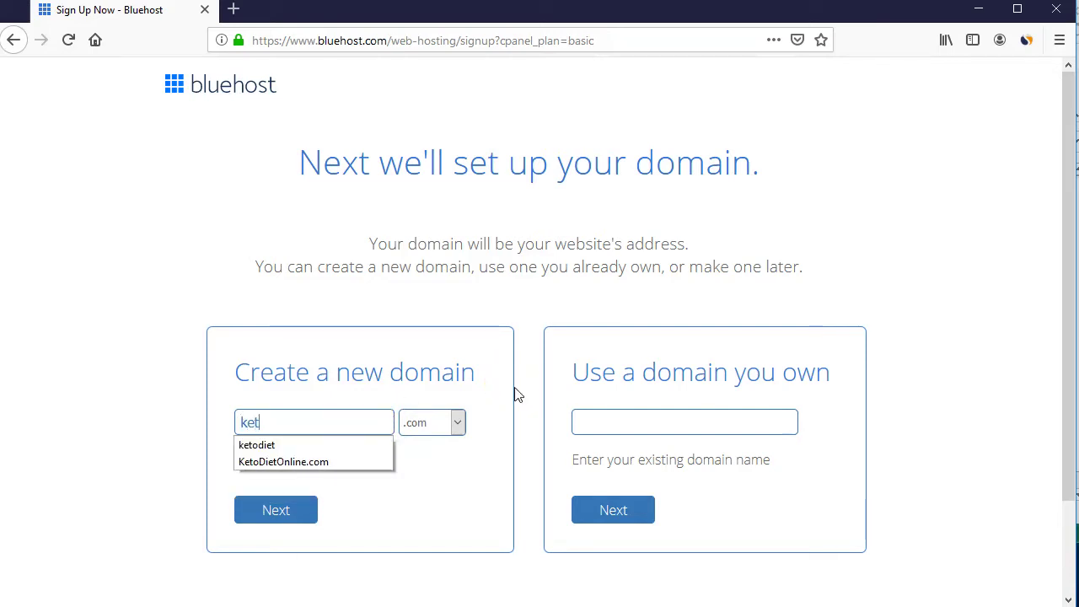
{"action": "type", "text": "et"}
{"action": "key", "text": "Down"}
{"action": "key", "text": "Return"}
{"action": "left_click", "coordinate": [296, 523]}
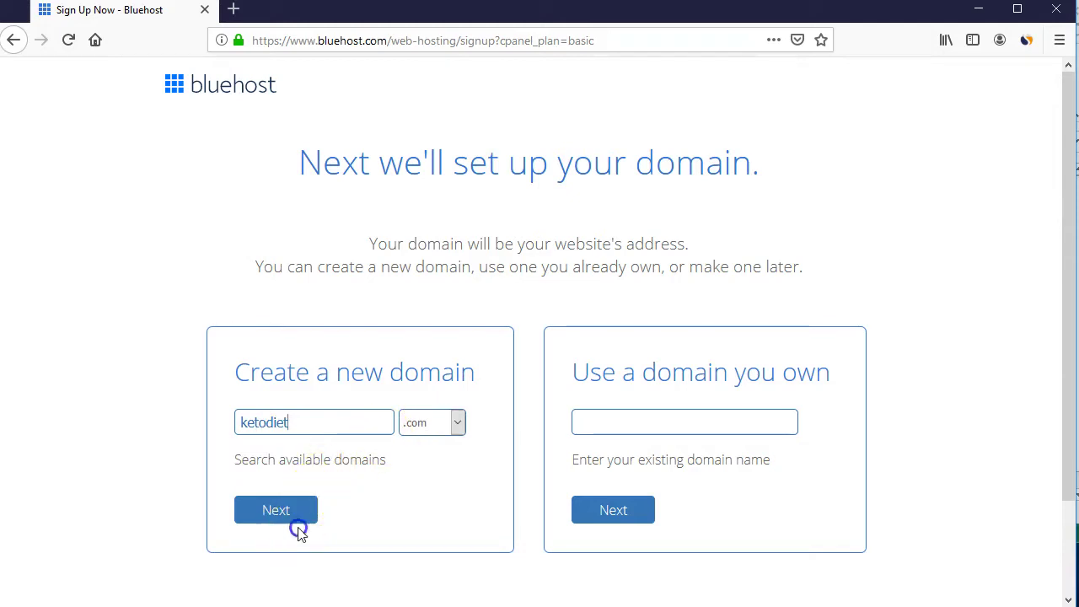
{"action": "left_click", "coordinate": [299, 520]}
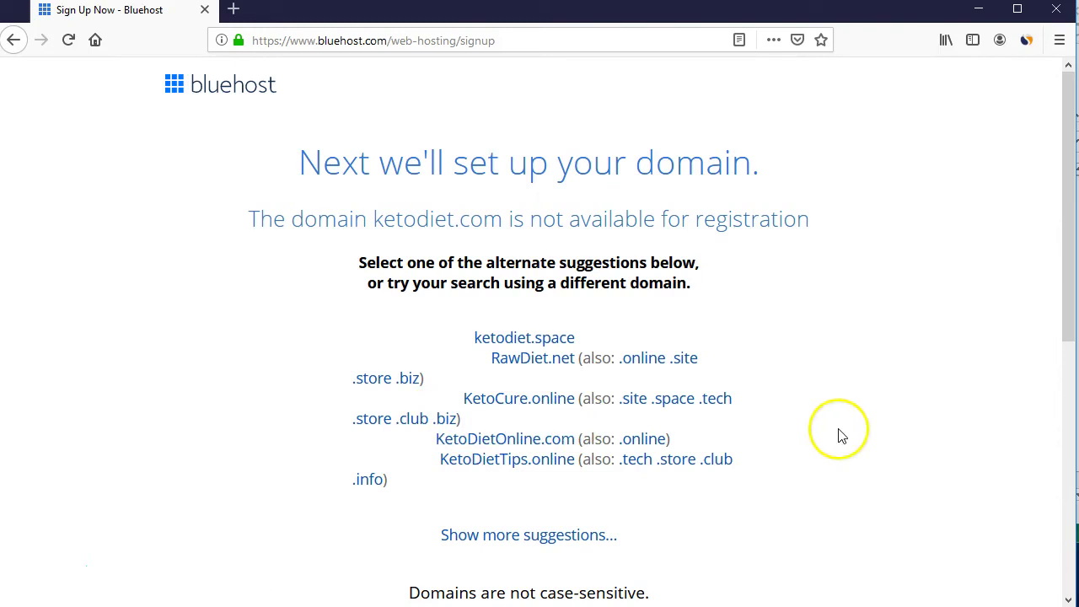
- Expand the alternative domain suggestions and choose KetoDietOnline.com as the domain
{"action": "scroll", "coordinate": [628, 443], "scroll_direction": "down", "scroll_amount": 2}
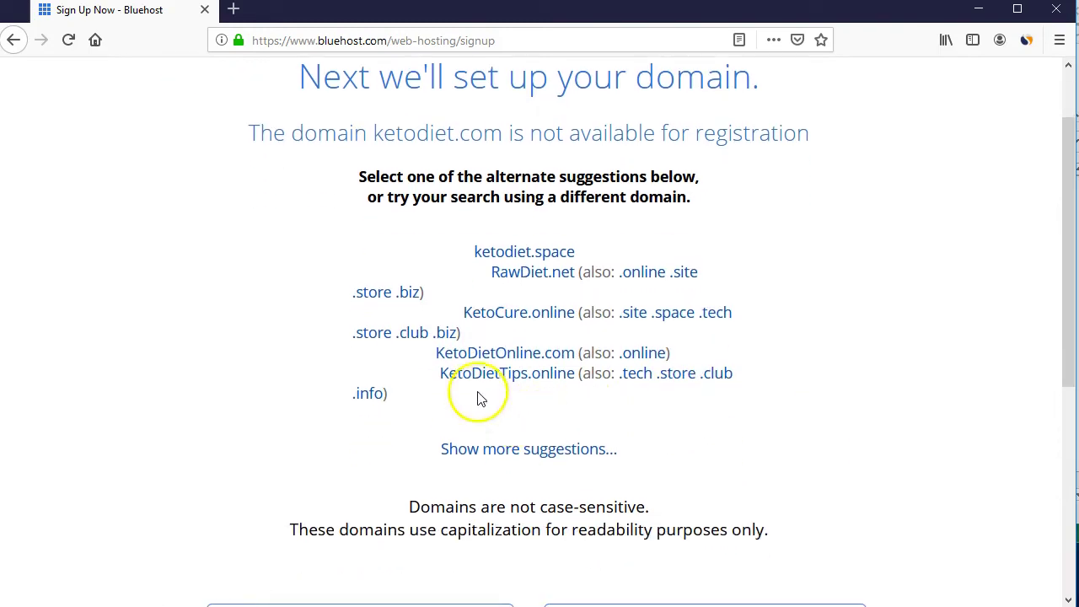
{"action": "left_click", "coordinate": [561, 449]}
{"action": "scroll", "coordinate": [566, 454], "scroll_direction": "down", "scroll_amount": 3}
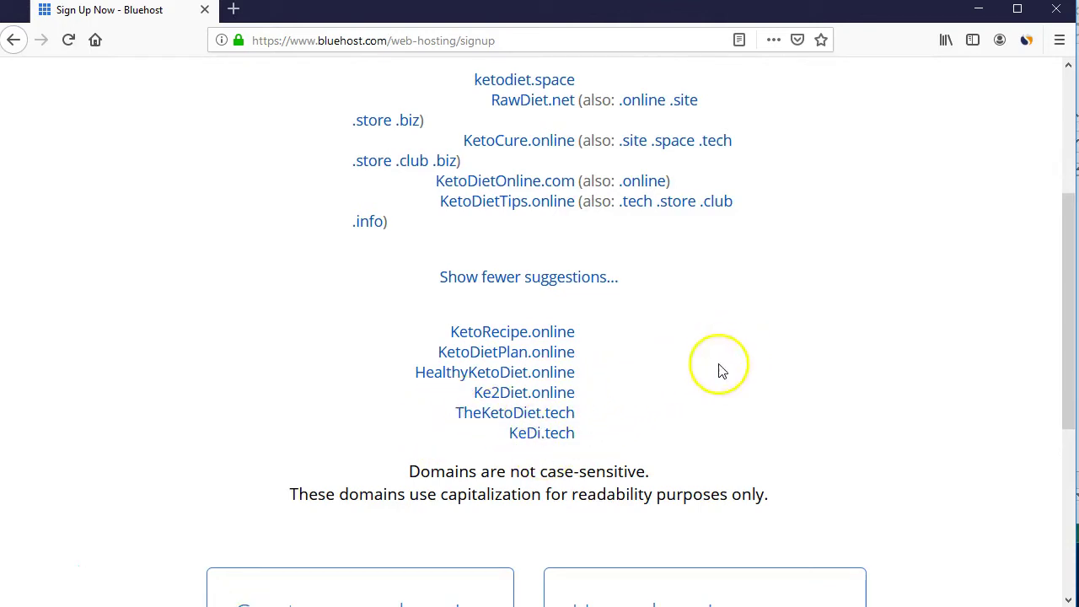
{"action": "scroll", "coordinate": [717, 368], "scroll_direction": "down", "scroll_amount": 5}
{"action": "scroll", "coordinate": [700, 380], "scroll_direction": "up", "scroll_amount": 8}
{"action": "scroll", "coordinate": [689, 384], "scroll_direction": "down", "scroll_amount": 2}
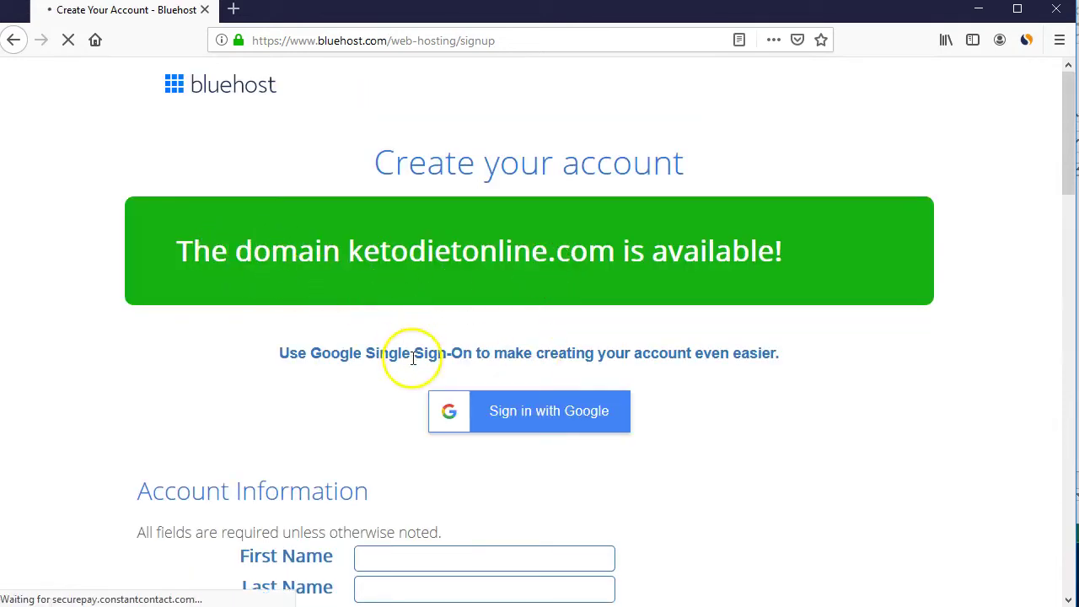
- Examine the required account information fields and the package information on the account creation form
{"action": "scroll", "coordinate": [410, 358], "scroll_direction": "down", "scroll_amount": 2}
{"action": "left_click", "coordinate": [365, 384]}
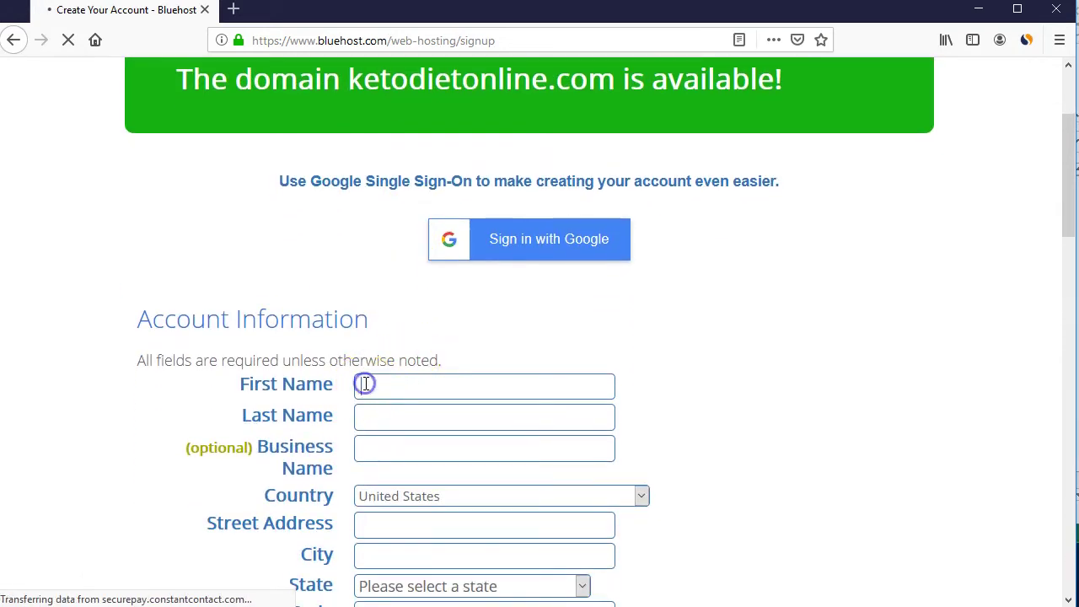
{"action": "left_click", "coordinate": [384, 452]}
{"action": "scroll", "coordinate": [362, 472], "scroll_direction": "down", "scroll_amount": 2}
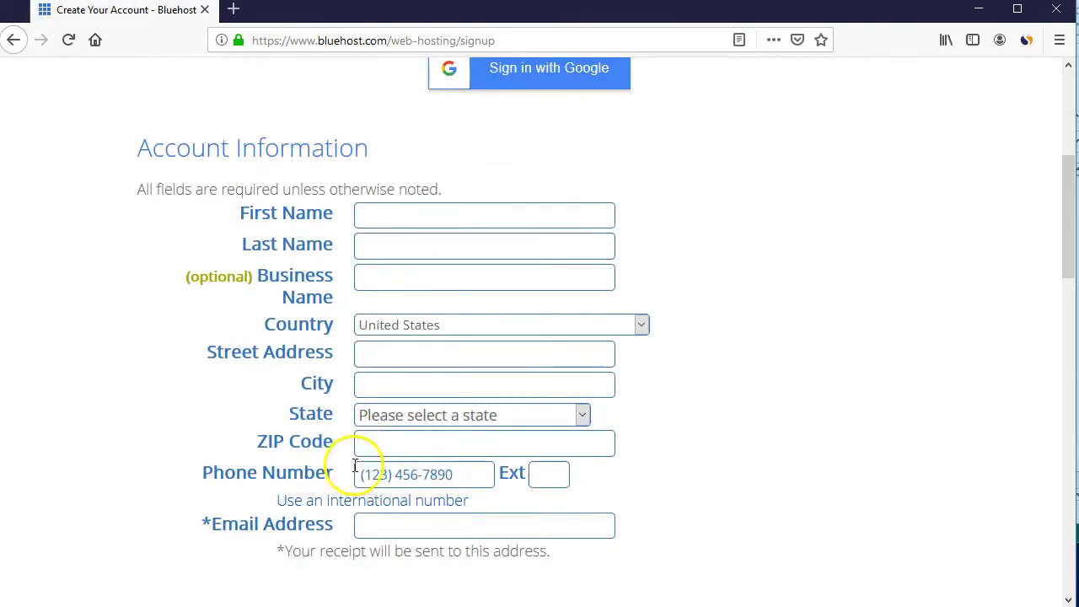
{"action": "left_click", "coordinate": [410, 326]}
{"action": "left_click", "coordinate": [413, 322]}
{"action": "scroll", "coordinate": [397, 426], "scroll_direction": "down", "scroll_amount": 2}
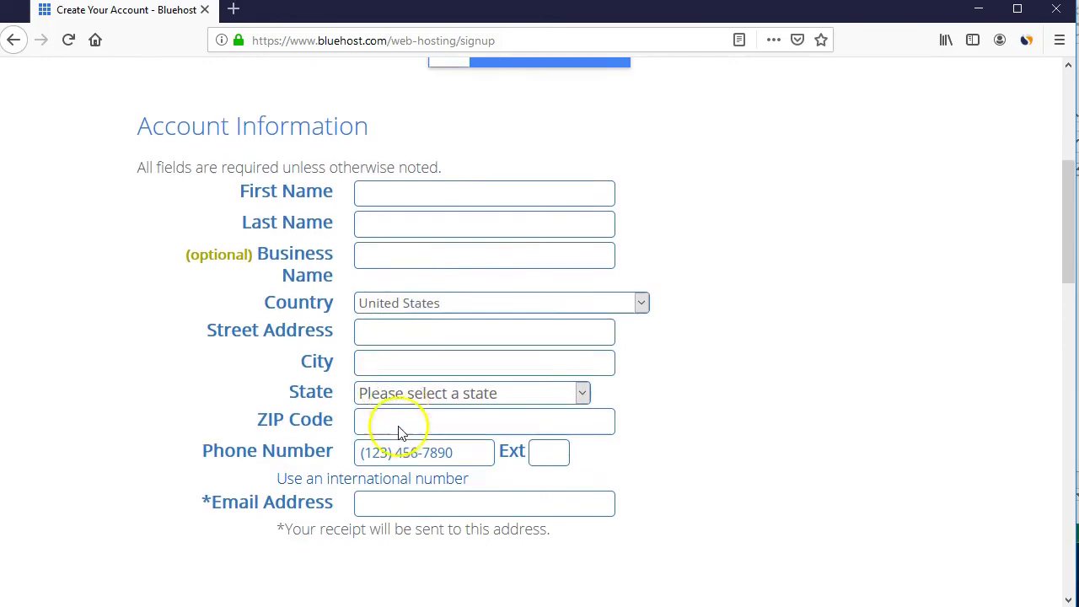
{"action": "scroll", "coordinate": [443, 414], "scroll_direction": "down", "scroll_amount": 2}
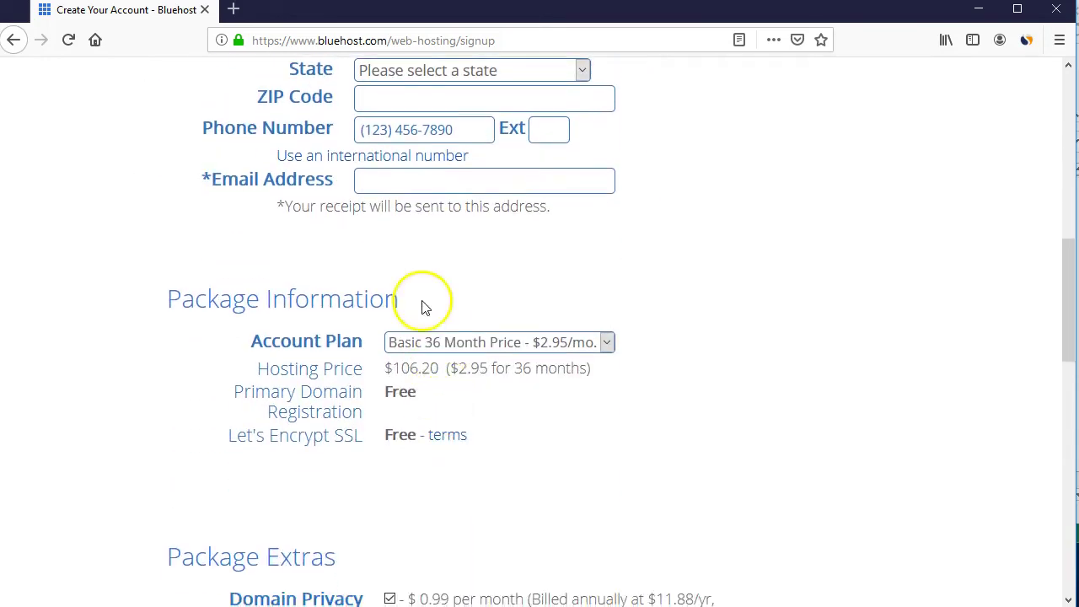
{"action": "scroll", "coordinate": [423, 303], "scroll_direction": "up", "scroll_amount": 2}
{"action": "scroll", "coordinate": [423, 302], "scroll_direction": "down", "scroll_amount": 2}
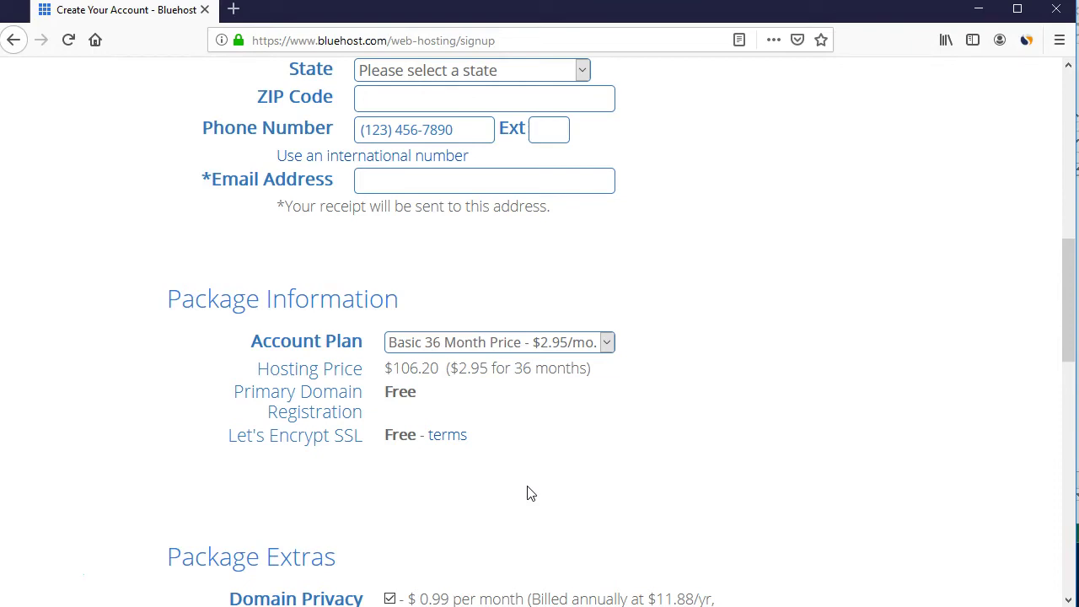
- Set the account plan to Basic 12 Month Price - $4.95/mo. and check its hosting price
{"action": "left_click", "coordinate": [570, 345]}
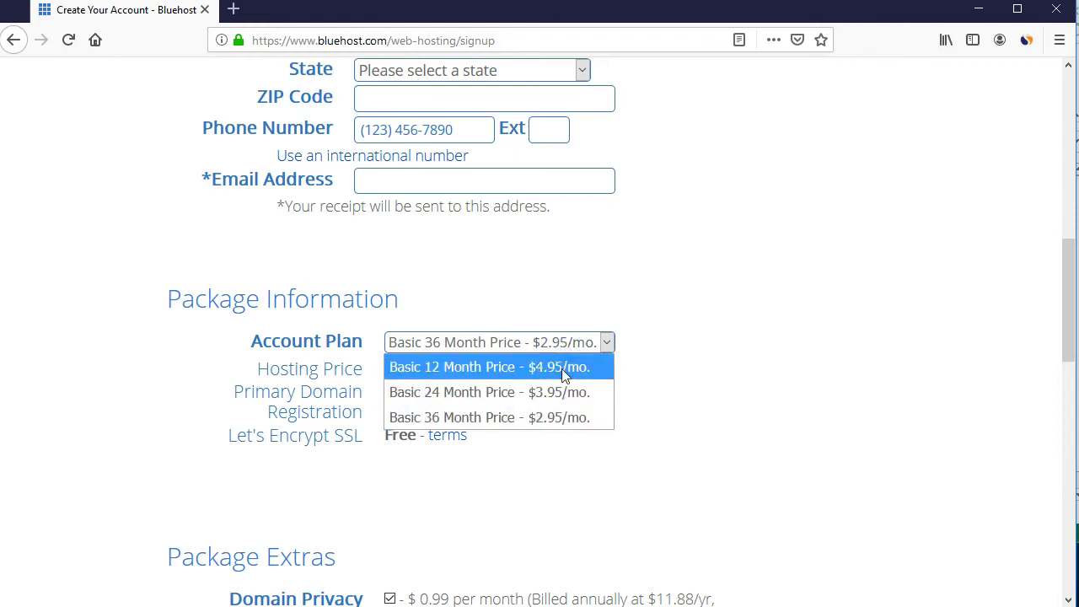
{"action": "left_click", "coordinate": [568, 367]}
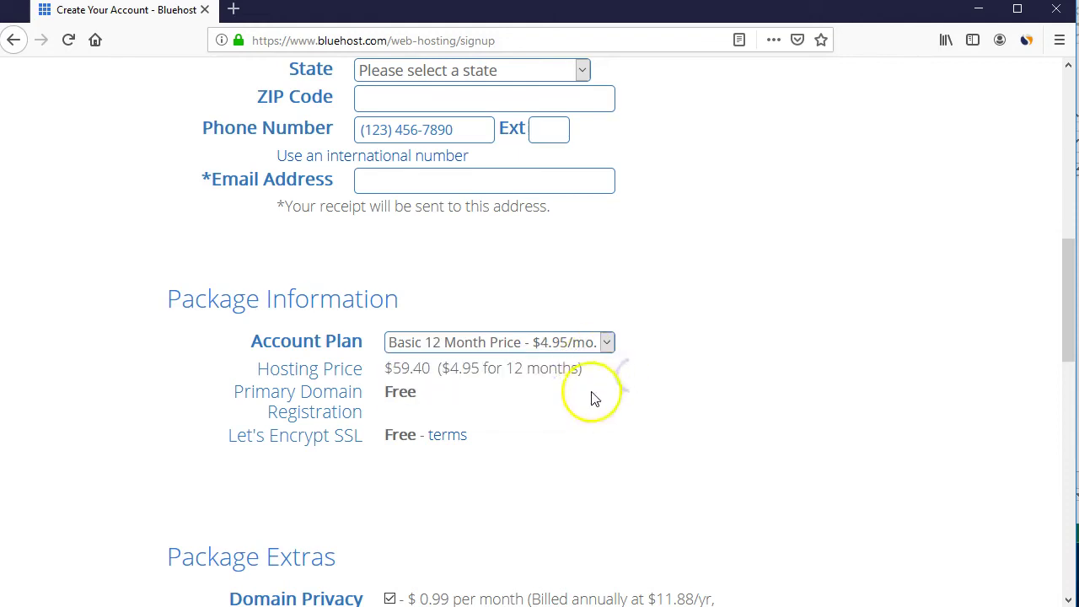
{"action": "scroll", "coordinate": [506, 396], "scroll_direction": "down", "scroll_amount": 2}
{"action": "left_click_drag", "start_coordinate": [385, 283], "coordinate": [504, 289]}
- Remove the SiteLock Security - Find and Codeguard Basic extras from the package
{"action": "scroll", "coordinate": [465, 376], "scroll_direction": "down", "scroll_amount": 3}
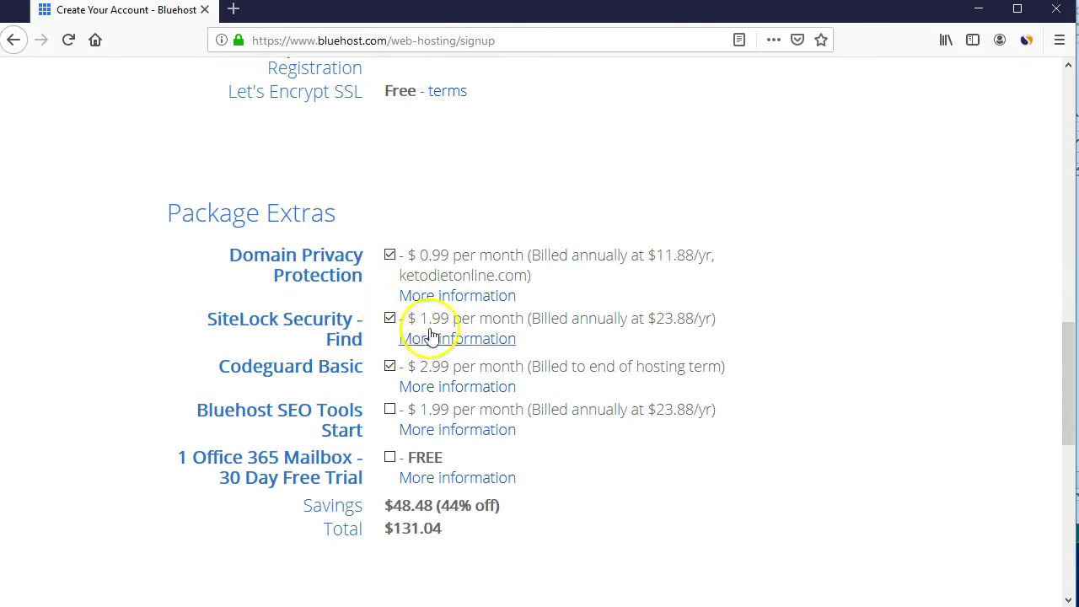
{"action": "left_click", "coordinate": [390, 319]}
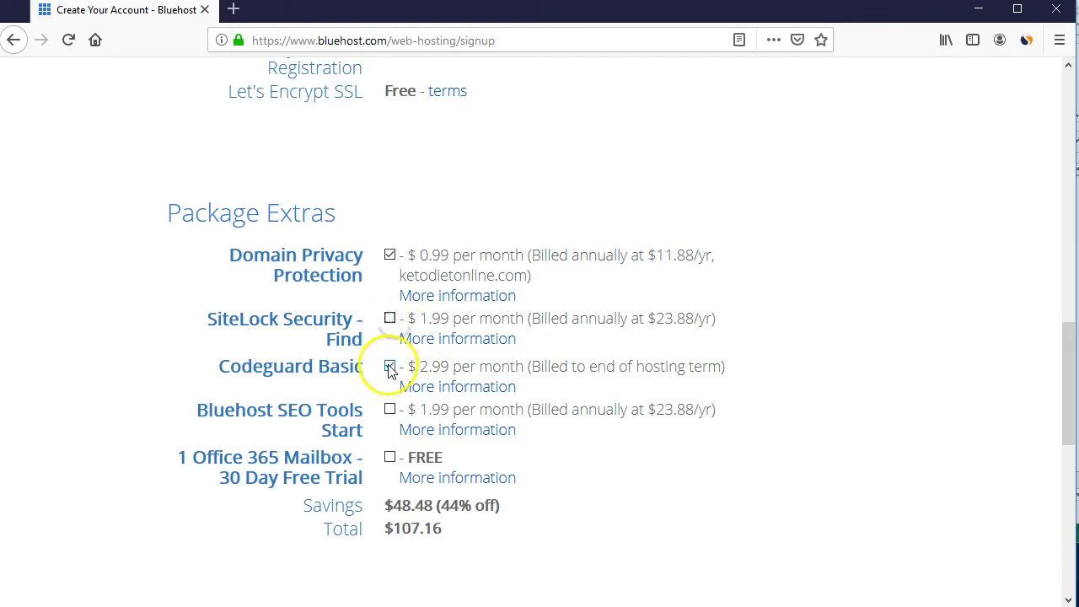
{"action": "left_click", "coordinate": [389, 365]}
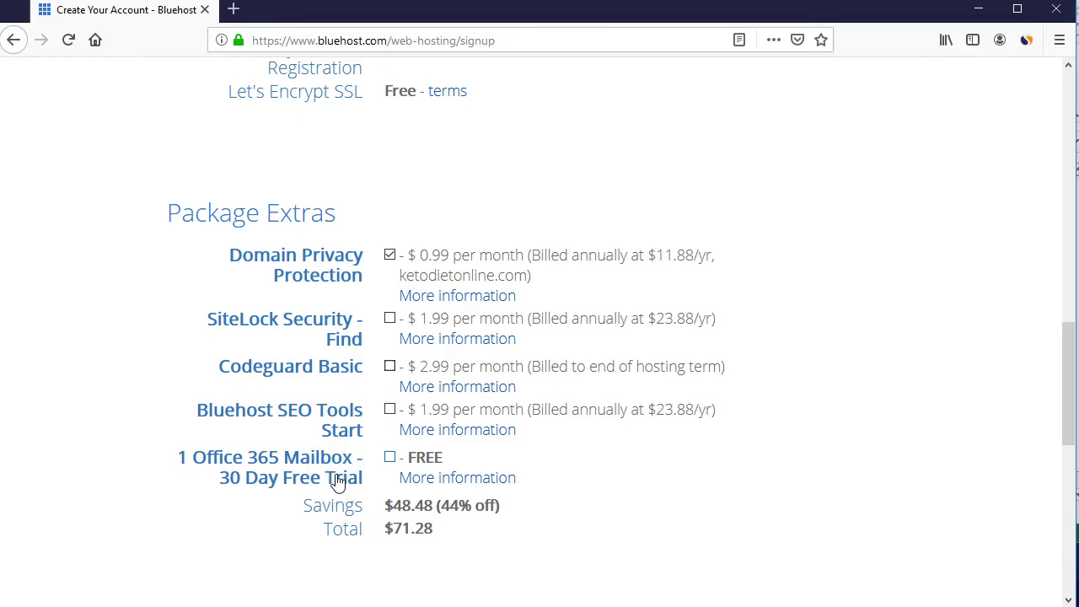
- Review the chosen package and extras, then examine the credit card payment fields and the renewal terms
{"action": "scroll", "coordinate": [337, 480], "scroll_direction": "up", "scroll_amount": 3}
{"action": "scroll", "coordinate": [401, 414], "scroll_direction": "down", "scroll_amount": 1}
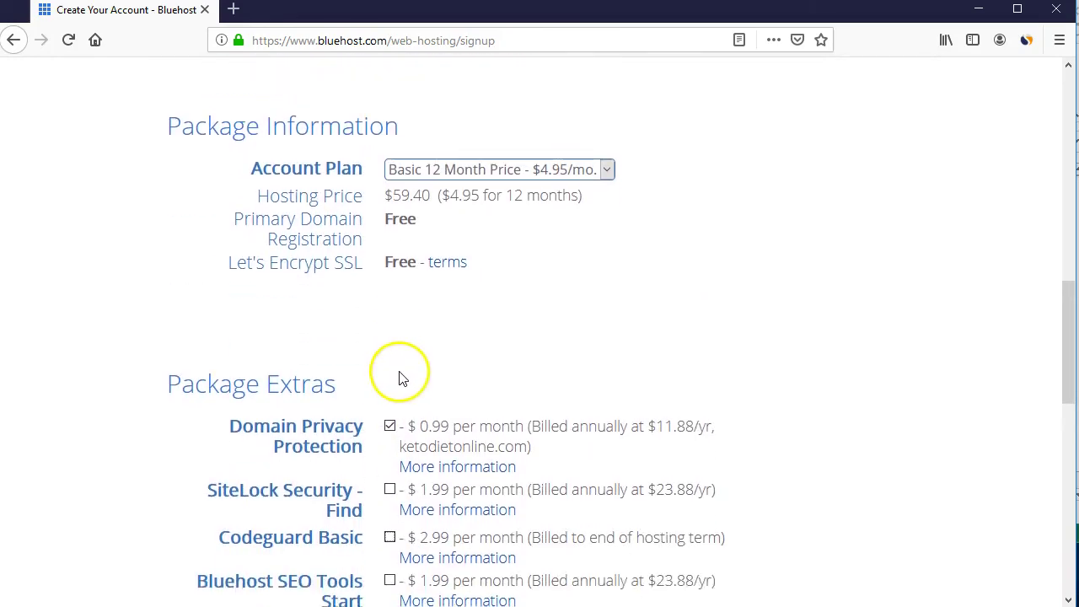
{"action": "scroll", "coordinate": [401, 378], "scroll_direction": "down", "scroll_amount": 3}
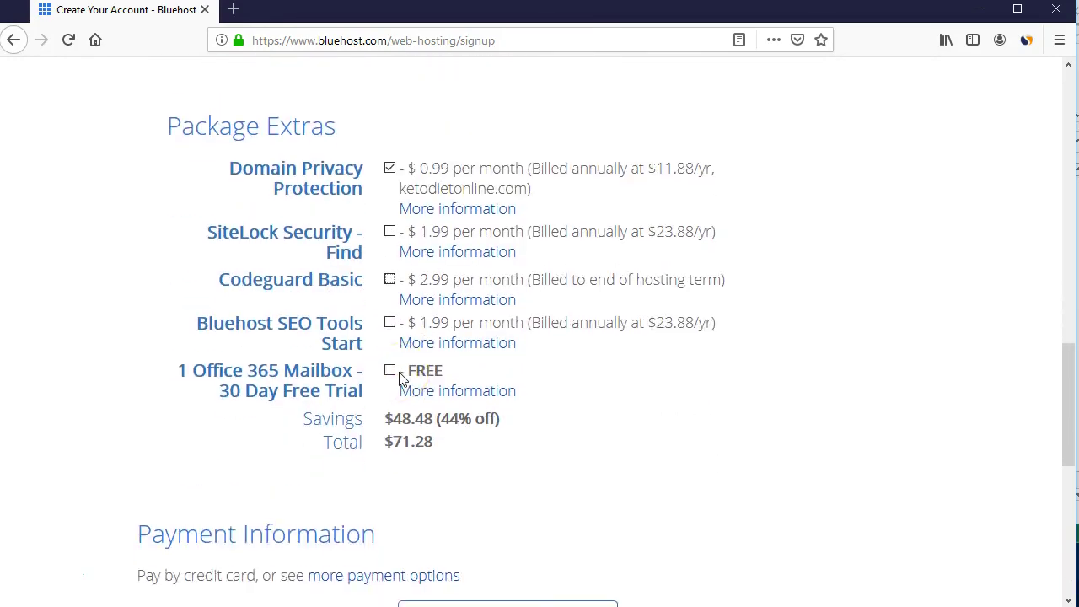
{"action": "scroll", "coordinate": [400, 377], "scroll_direction": "down", "scroll_amount": 3}
{"action": "left_click", "coordinate": [307, 355]}
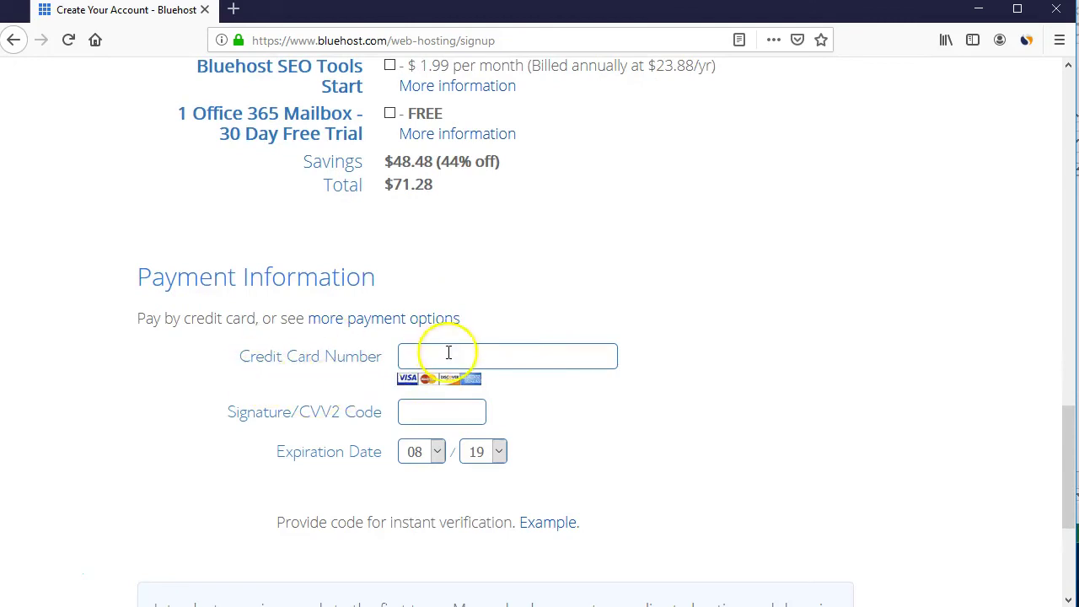
{"action": "left_click", "coordinate": [447, 421]}
{"action": "scroll", "coordinate": [383, 455], "scroll_direction": "down", "scroll_amount": 3}
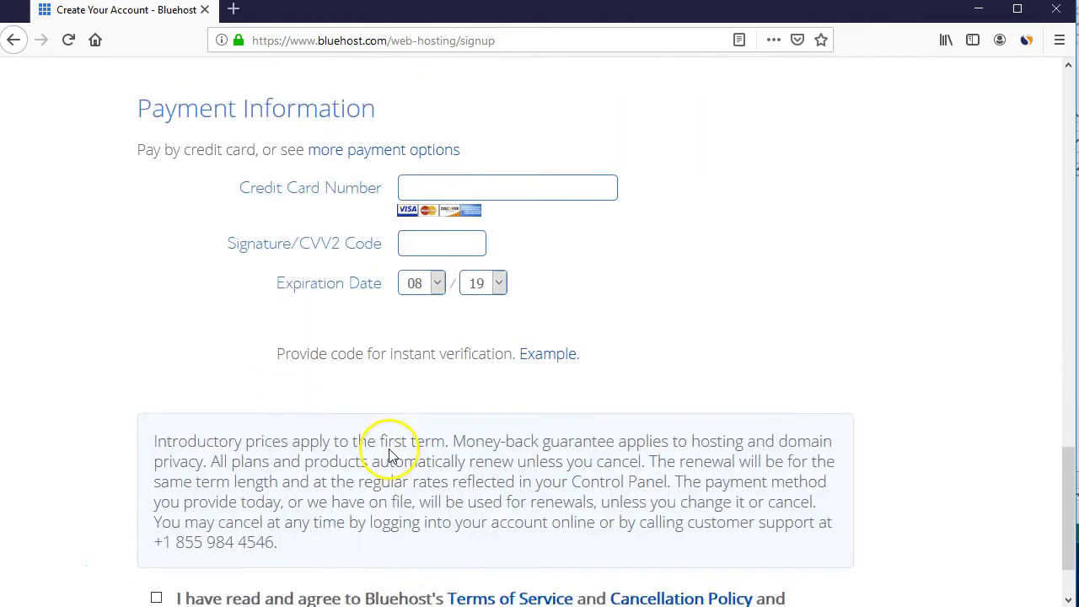